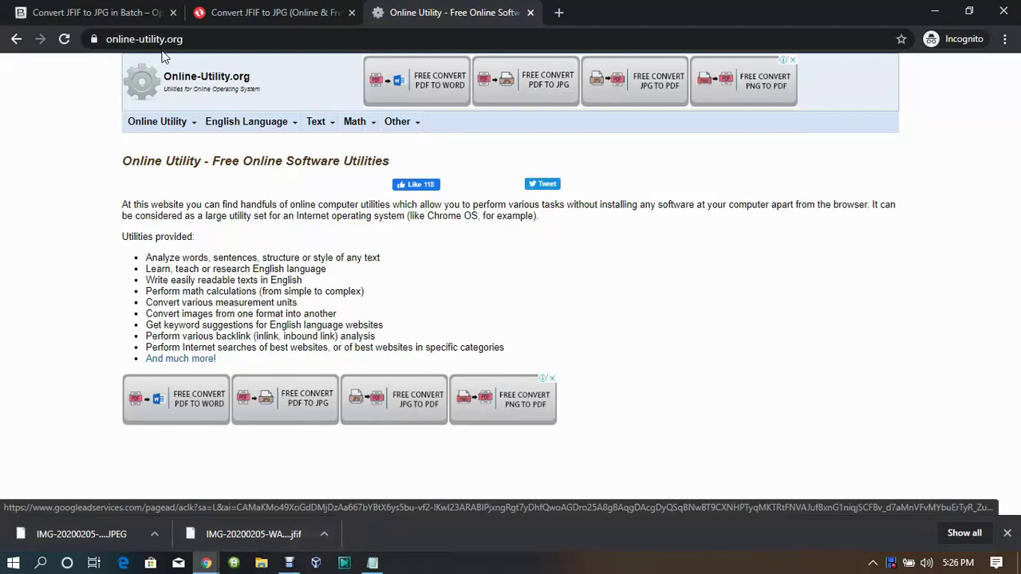
Open Online-Utility.org's Image Converter and continue with JPEG as the output format.
{"action": "left_click", "coordinate": [212, 40]}
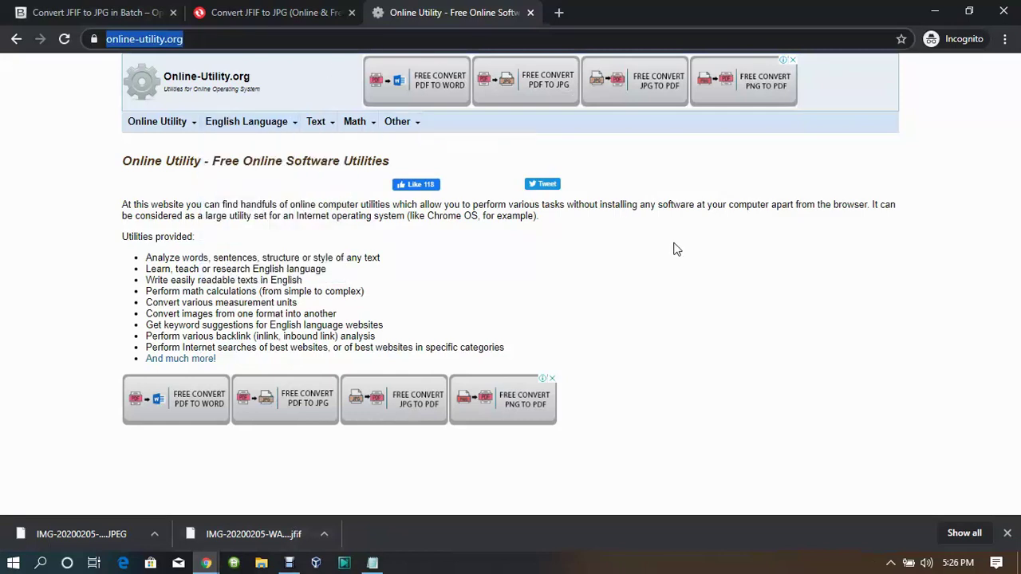
{"action": "mouse_move", "coordinate": [393, 122]}
{"action": "left_click", "coordinate": [412, 150]}
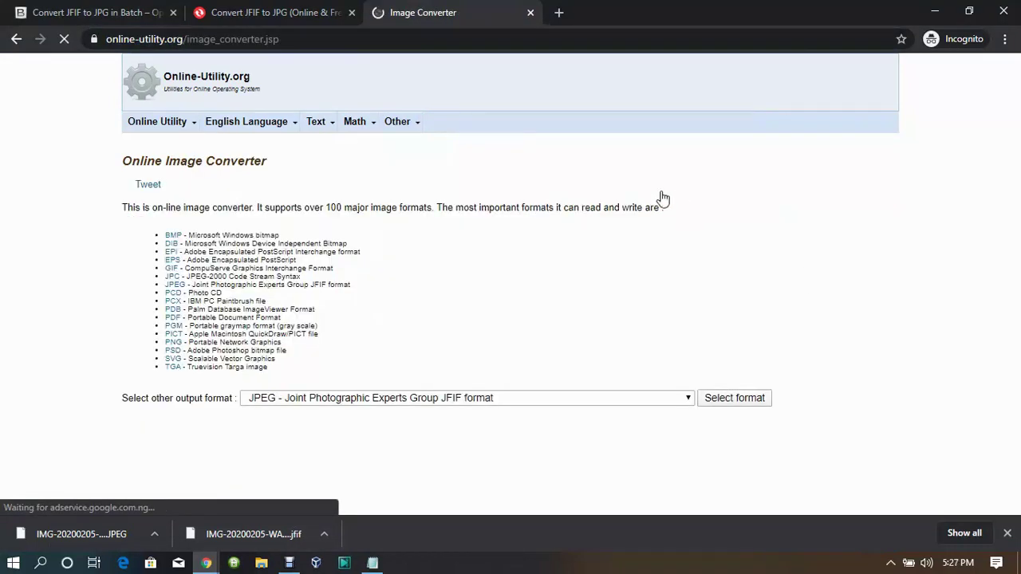
{"action": "left_click", "coordinate": [681, 399]}
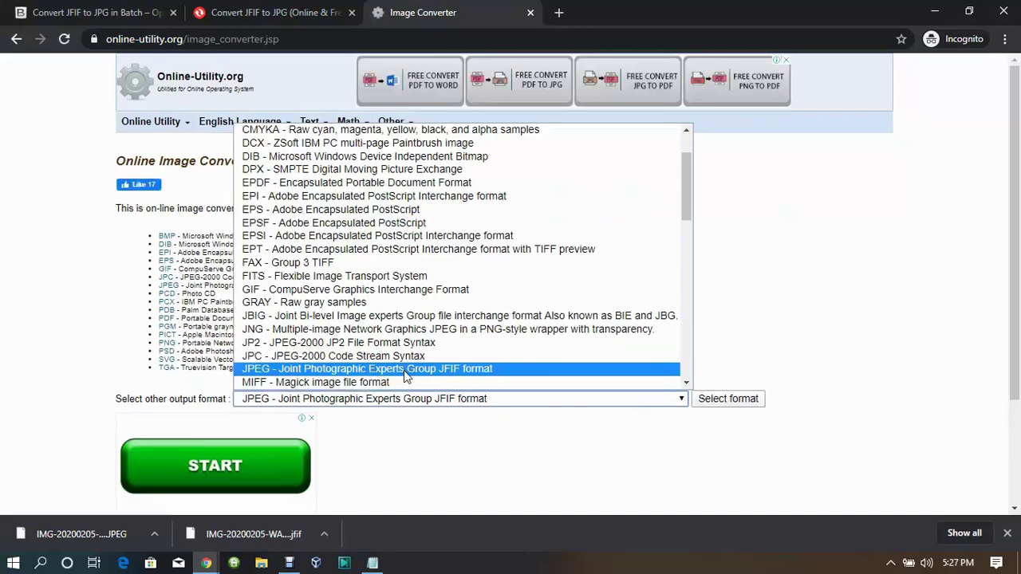
{"action": "left_click", "coordinate": [403, 369]}
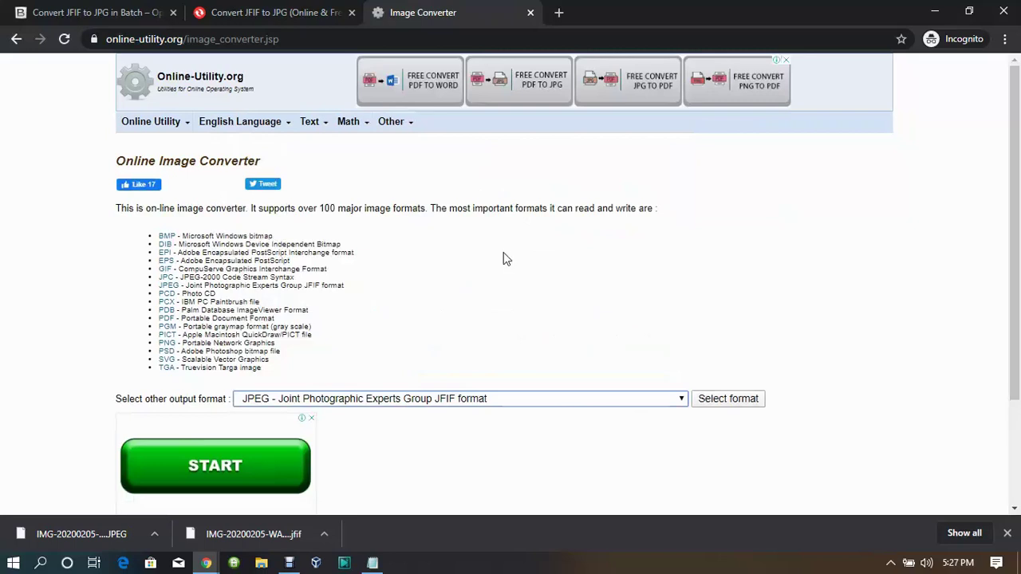
{"action": "left_click", "coordinate": [741, 401]}
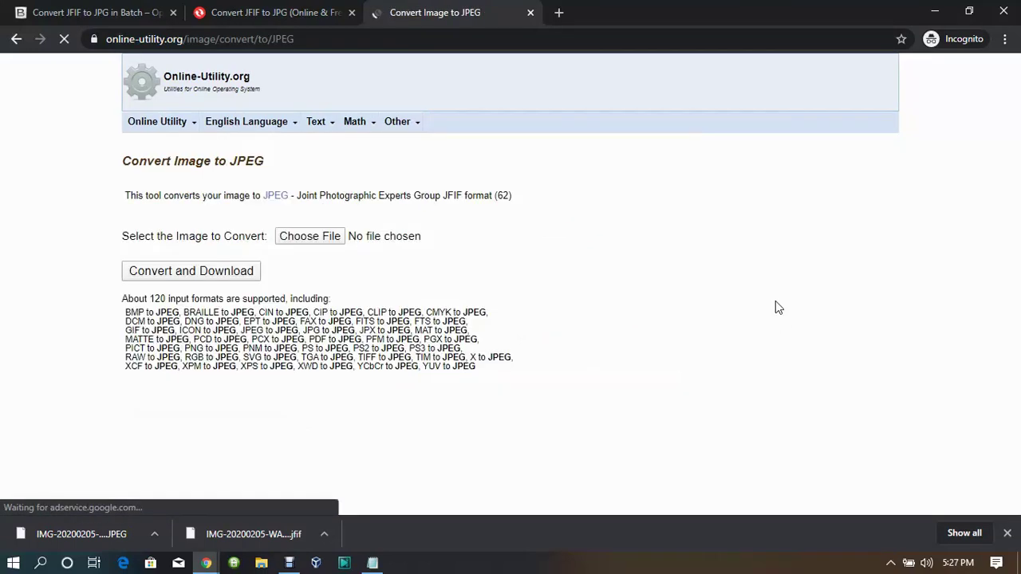
Delete the older JPEG copy from Downloads and attach IMG-20200205-WA0006.jfif for conversion.
{"action": "left_click", "coordinate": [322, 238]}
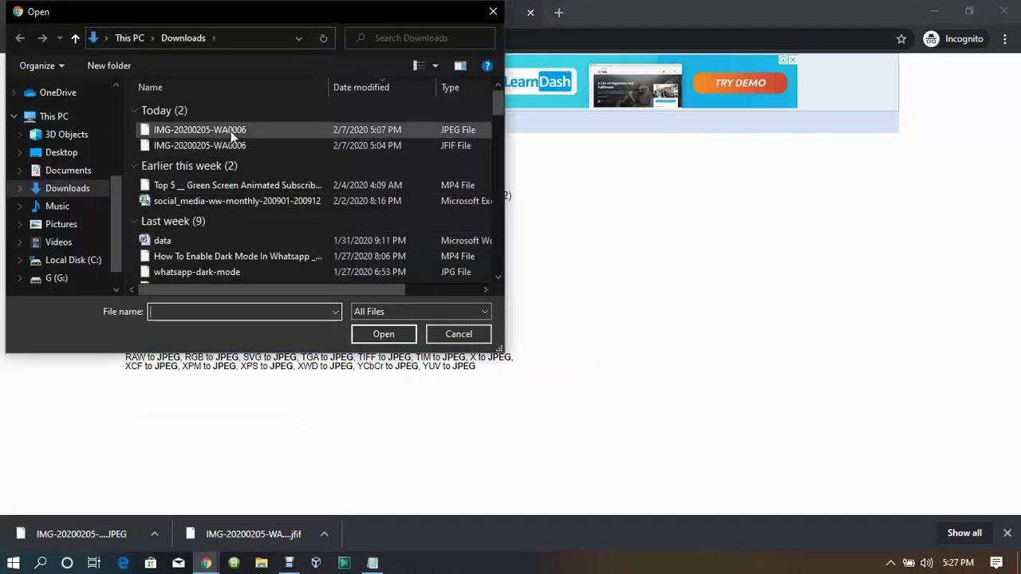
{"action": "left_click", "coordinate": [256, 146]}
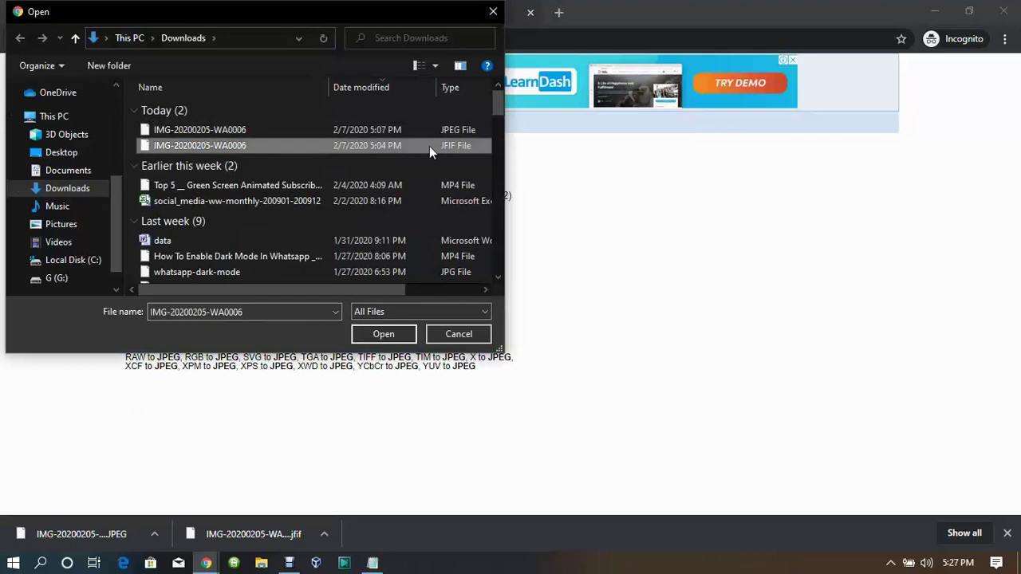
{"action": "left_click", "coordinate": [387, 133]}
{"action": "key", "text": "Delete"}
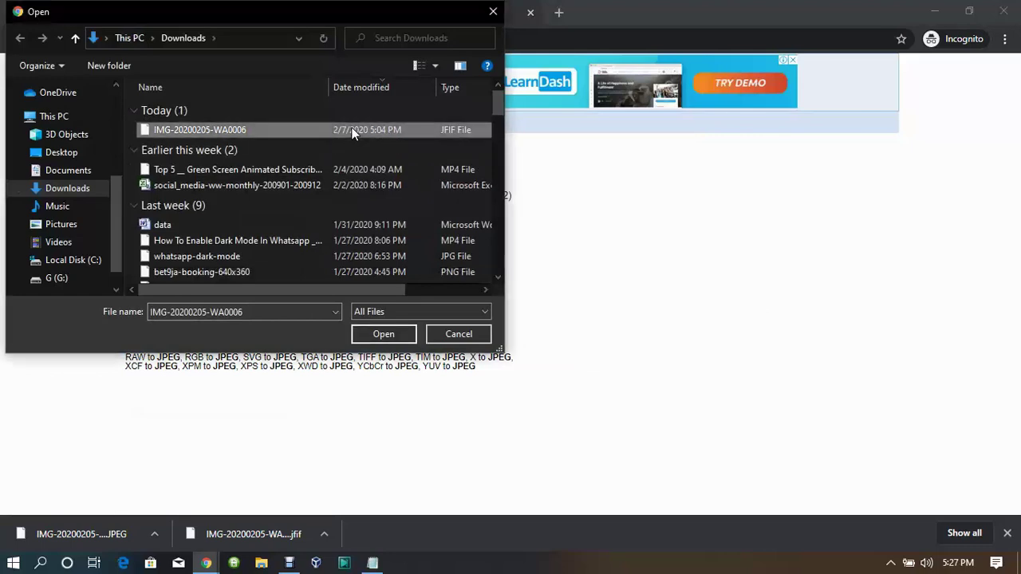
{"action": "left_click", "coordinate": [388, 334]}
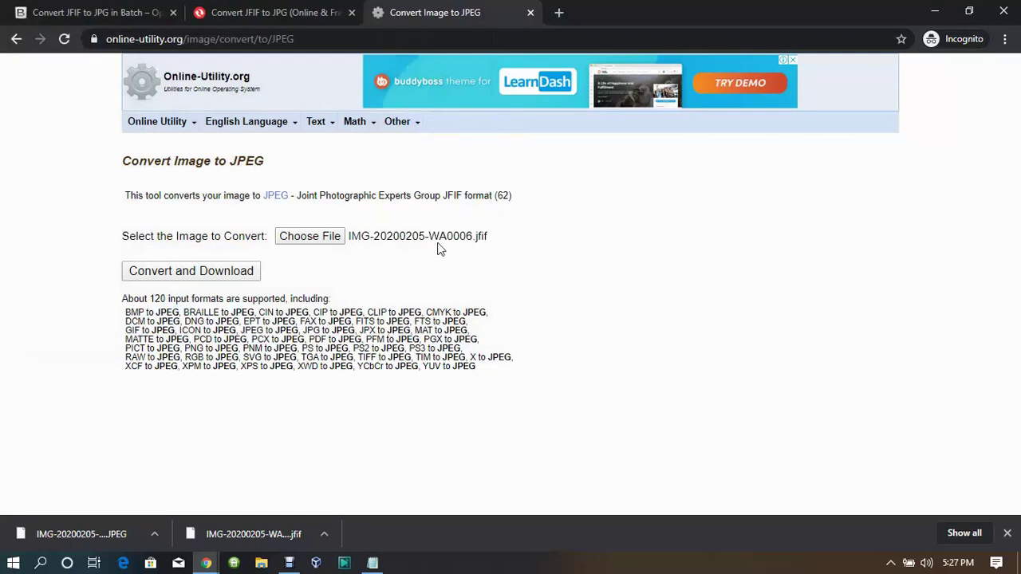
Convert IMG-20200205-WA0006.jfif to JPEG, download it, and open the download's options.
{"action": "left_click", "coordinate": [193, 279]}
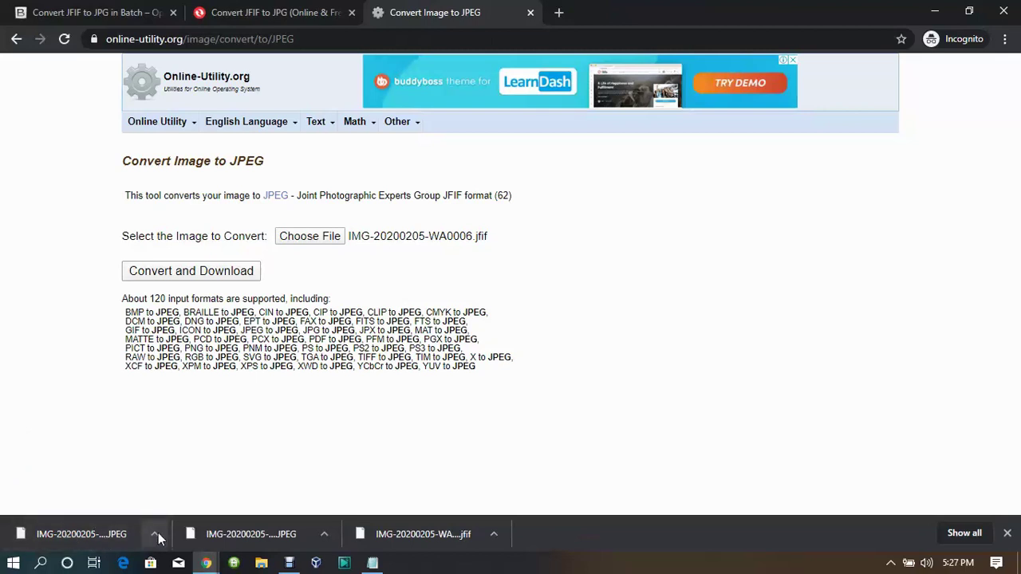
{"action": "left_click", "coordinate": [155, 534]}
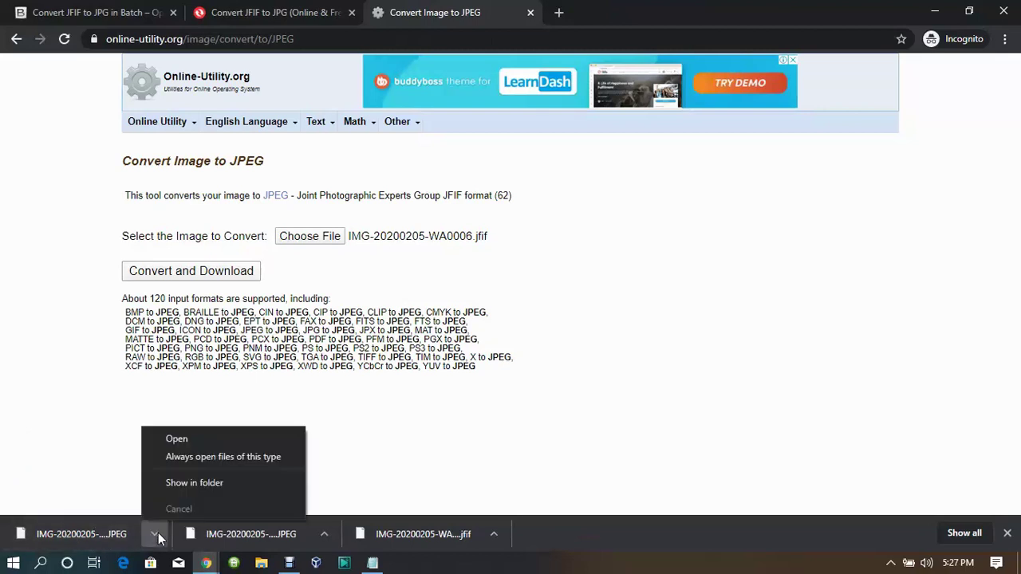
{"action": "left_click", "coordinate": [214, 481]}
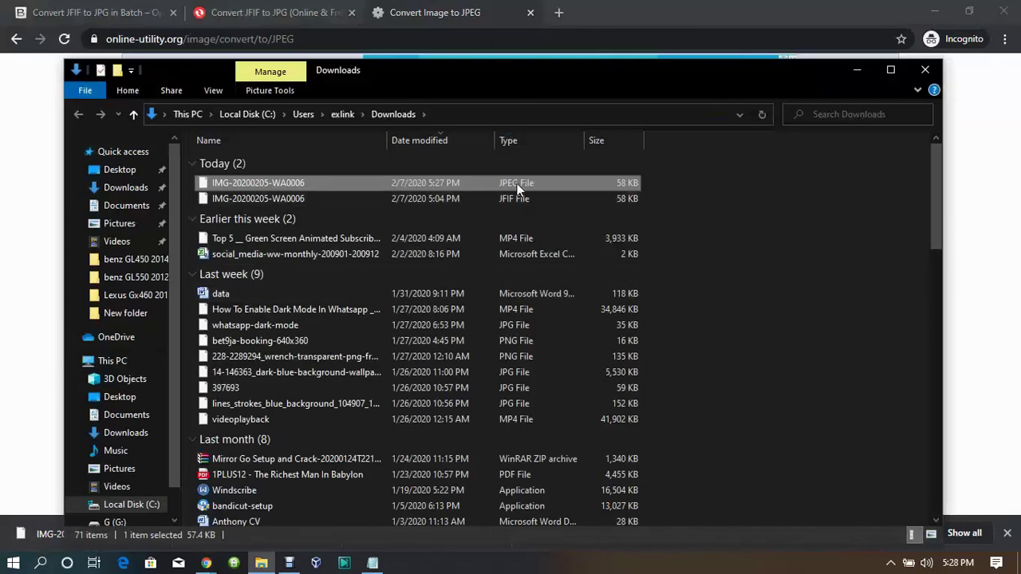
{"action": "double_click", "coordinate": [517, 184]}
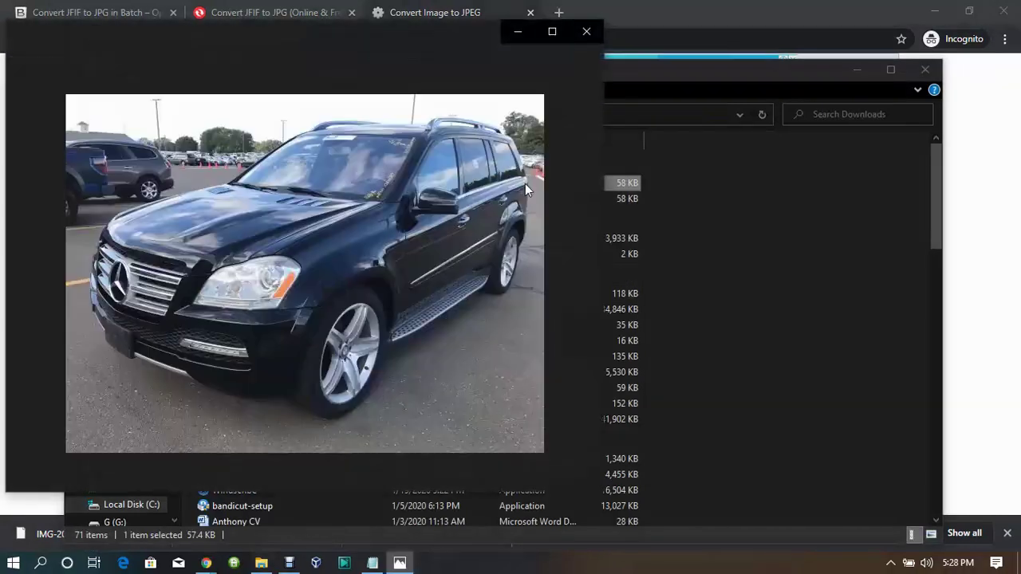
{"action": "left_click", "coordinate": [586, 32]}
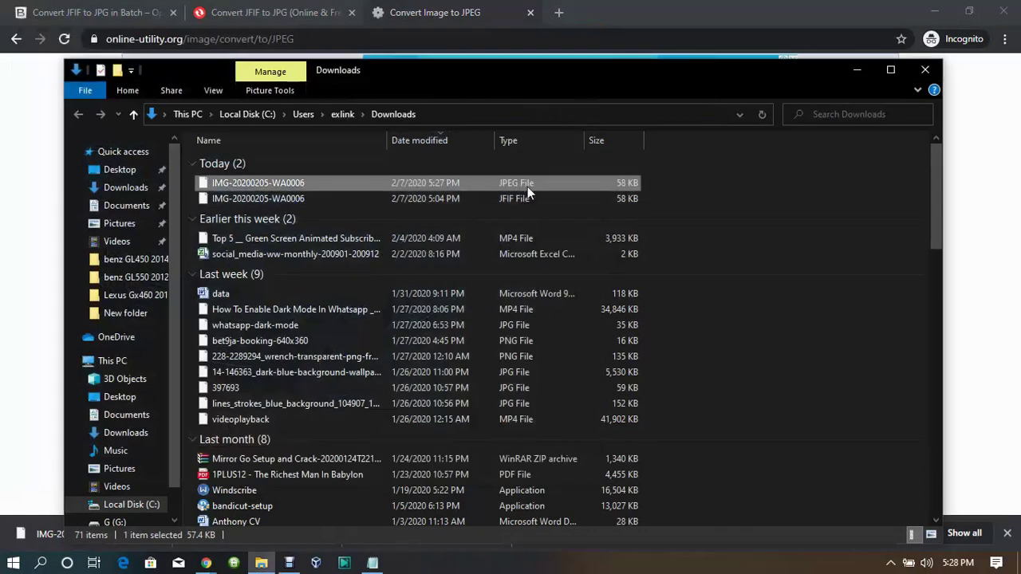
{"action": "left_click", "coordinate": [929, 73]}
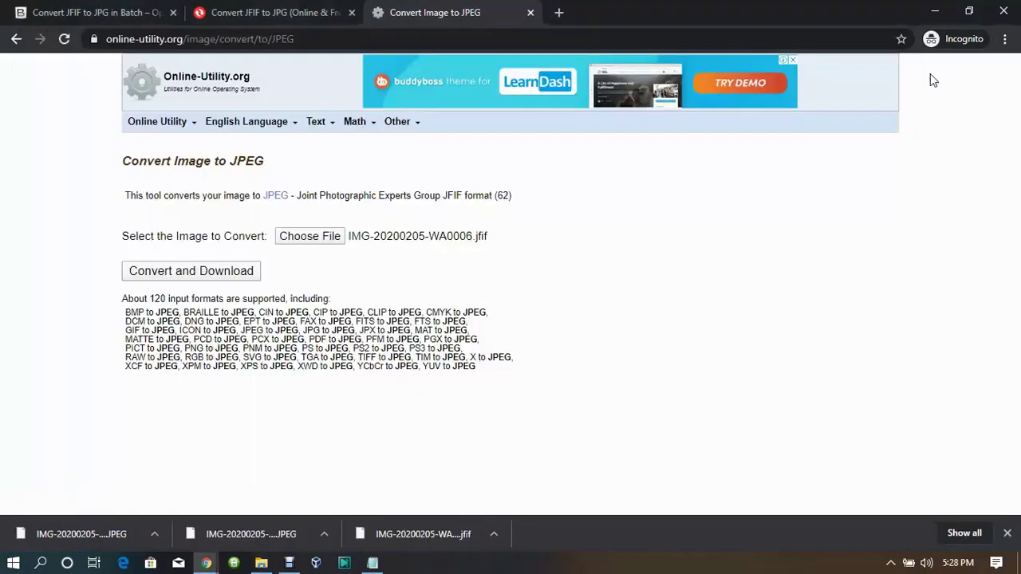
Upload IMG-20200205-WA0006.jfif to Convertio's JFIF to JPG converter.
{"action": "left_click", "coordinate": [254, 12]}
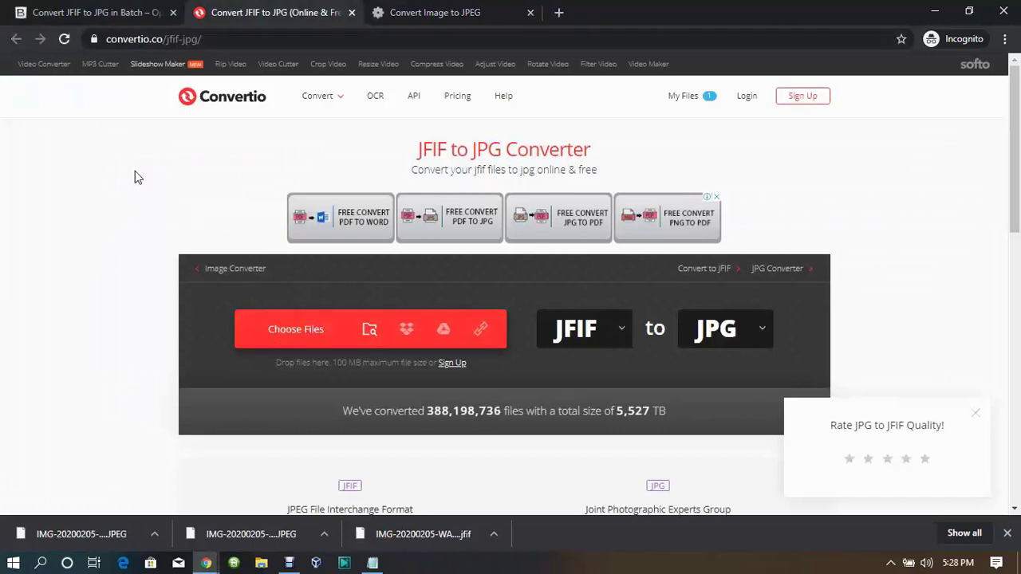
{"action": "left_click", "coordinate": [295, 331]}
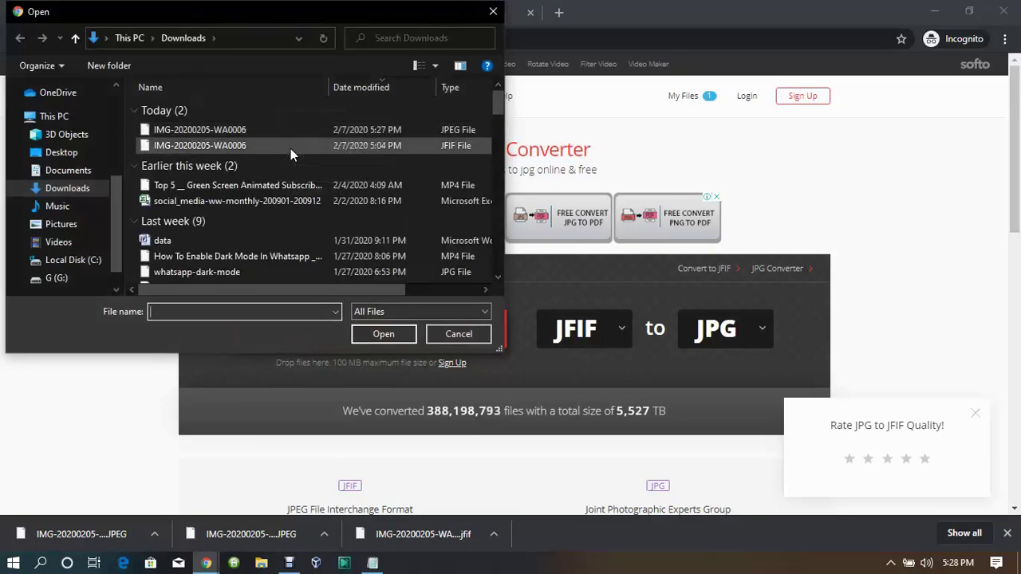
{"action": "left_click", "coordinate": [291, 148]}
{"action": "left_click", "coordinate": [393, 340]}
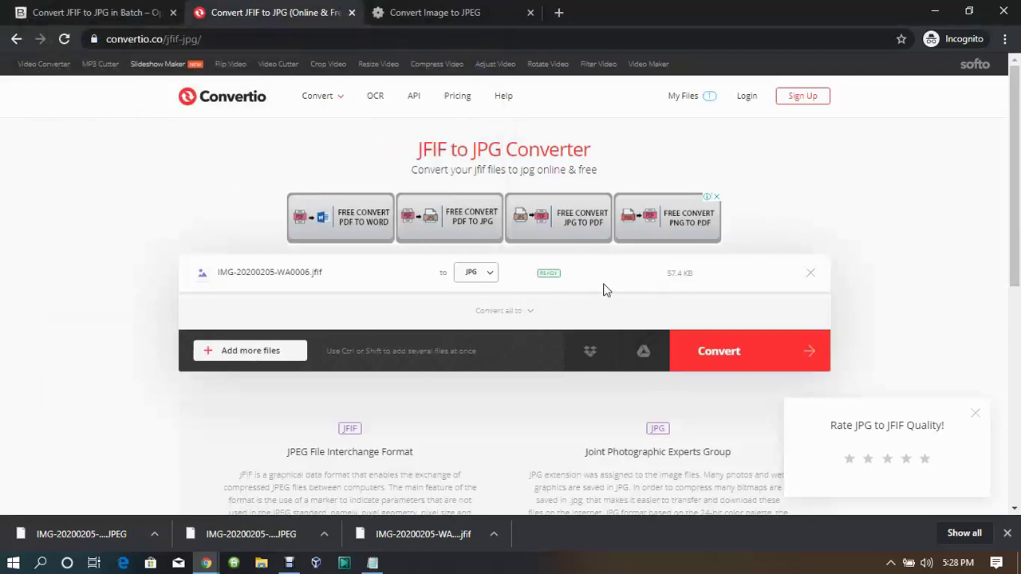
Convert the image to JPG and download IMG-20200205-WA0006.jpg (57.4 KB).
{"action": "left_click", "coordinate": [728, 354]}
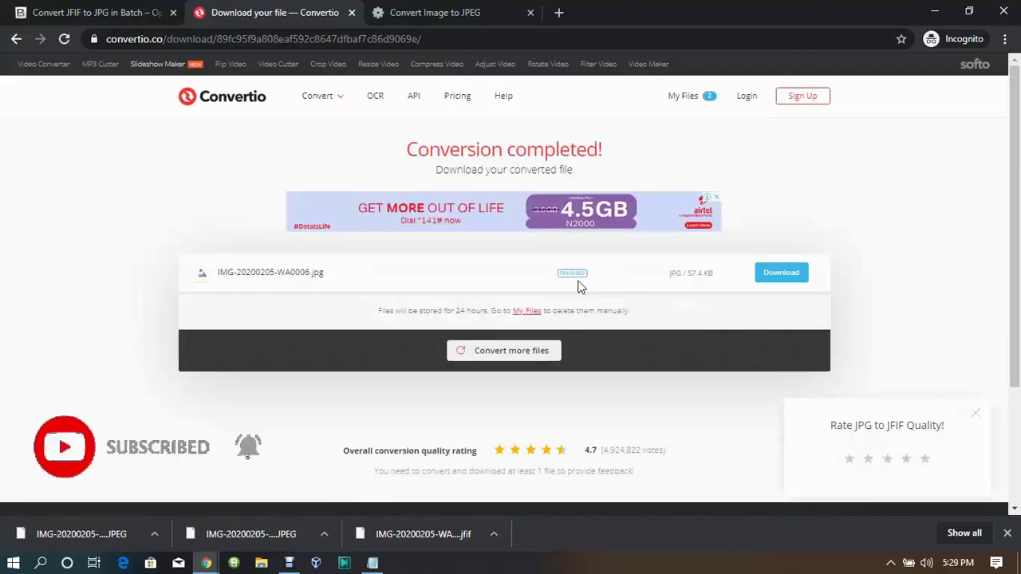
{"action": "left_click", "coordinate": [781, 279]}
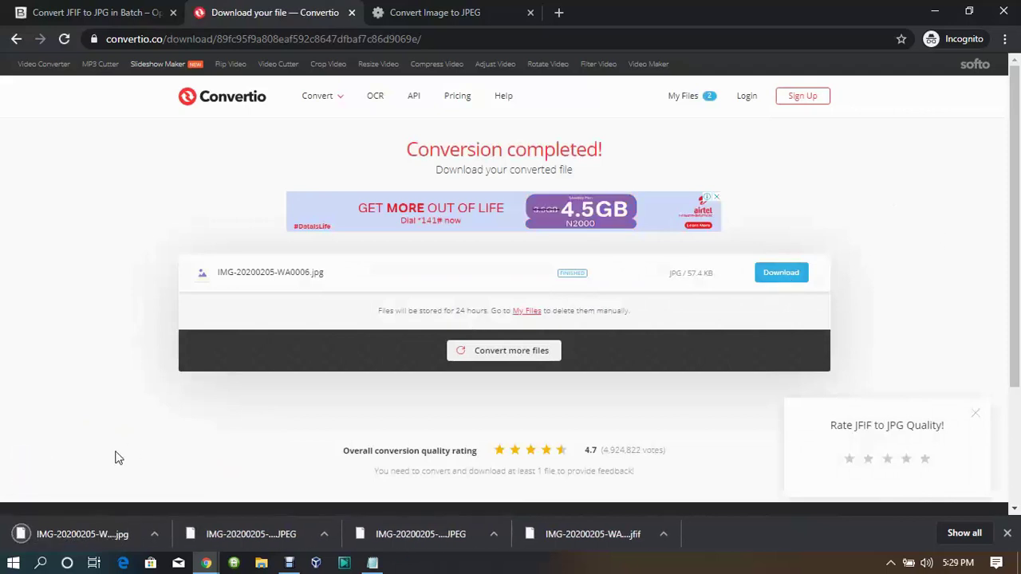
{"action": "left_click", "coordinate": [154, 533]}
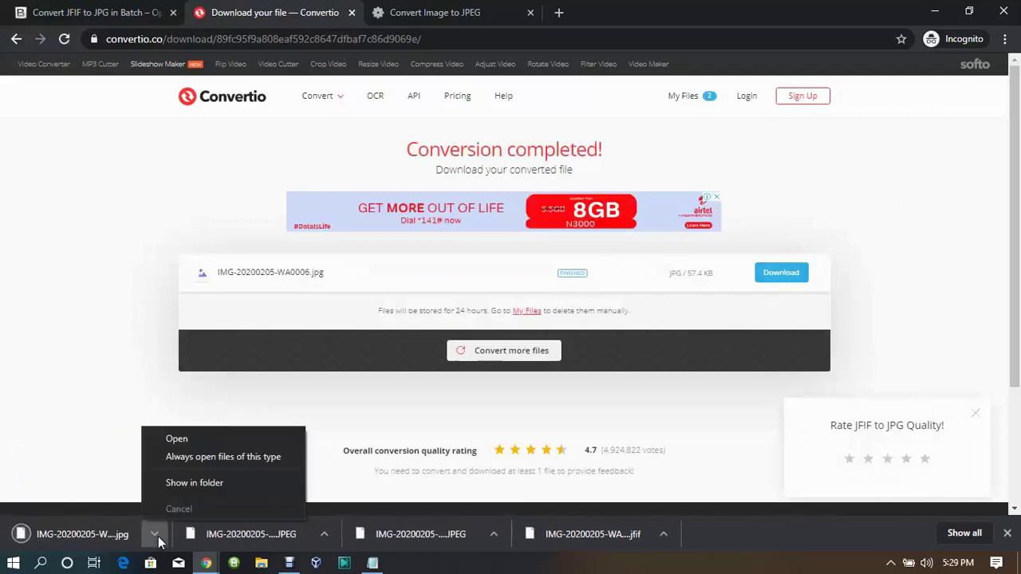
{"action": "left_click", "coordinate": [197, 484]}
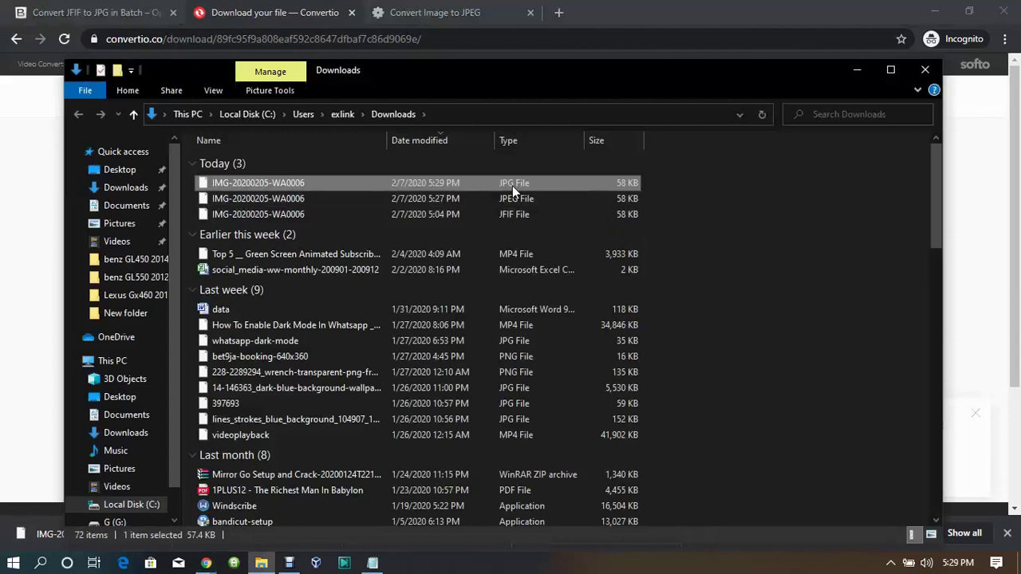
{"action": "left_click", "coordinate": [925, 70]}
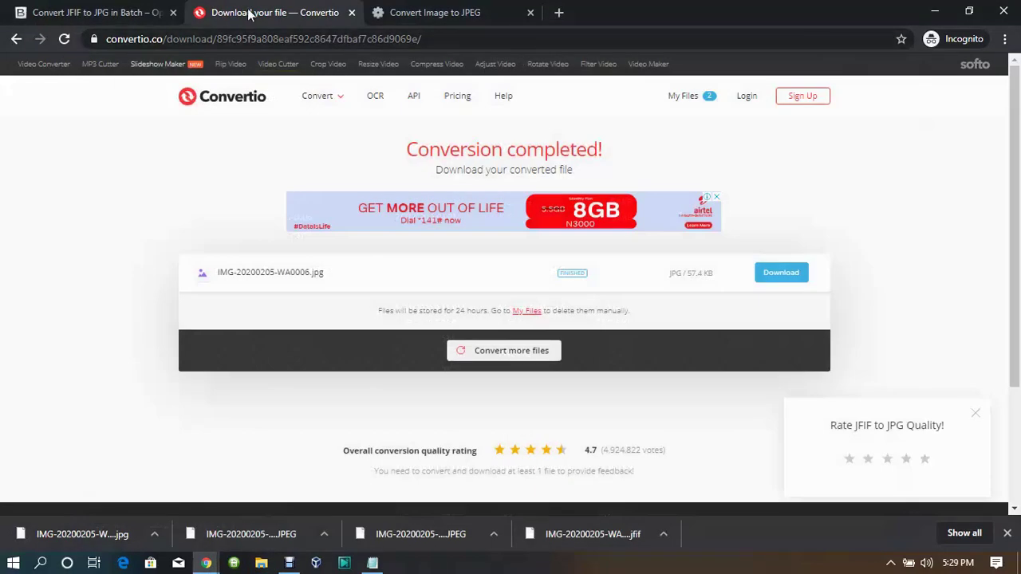
{"action": "left_click", "coordinate": [16, 39]}
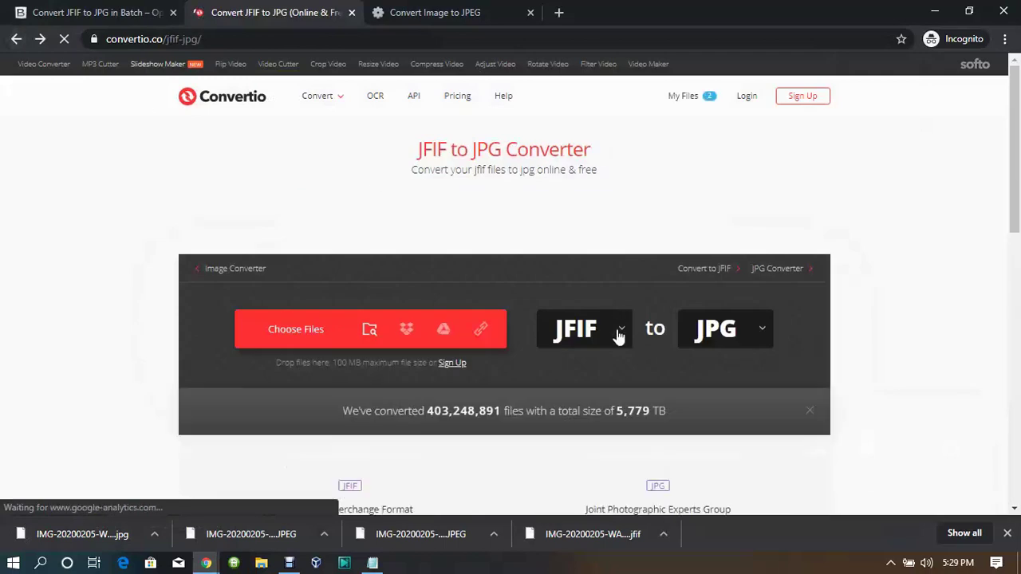
Review the JFIF source and JPG target format lists on Convertio's converter page.
{"action": "left_click", "coordinate": [622, 334]}
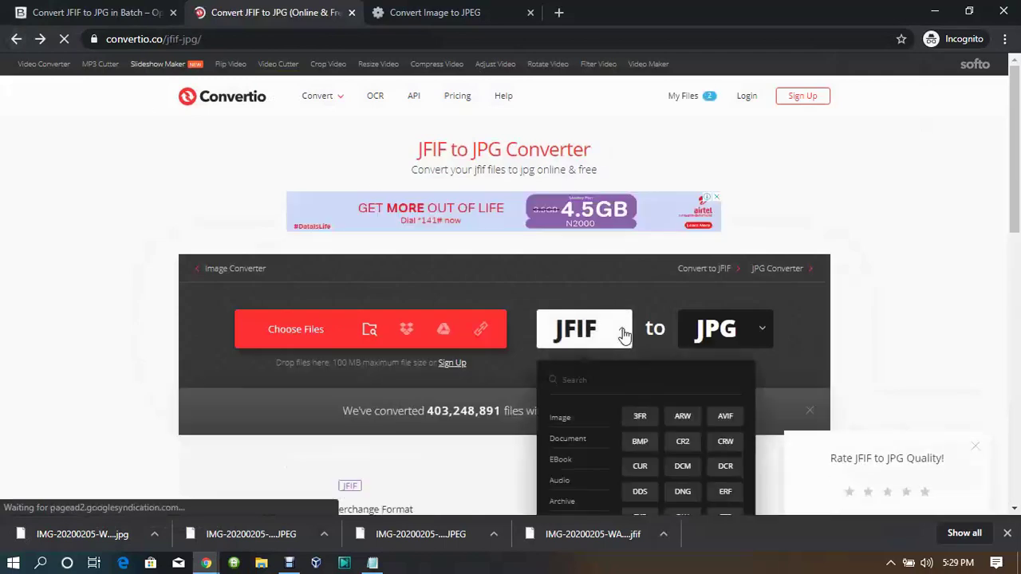
{"action": "left_click", "coordinate": [766, 331]}
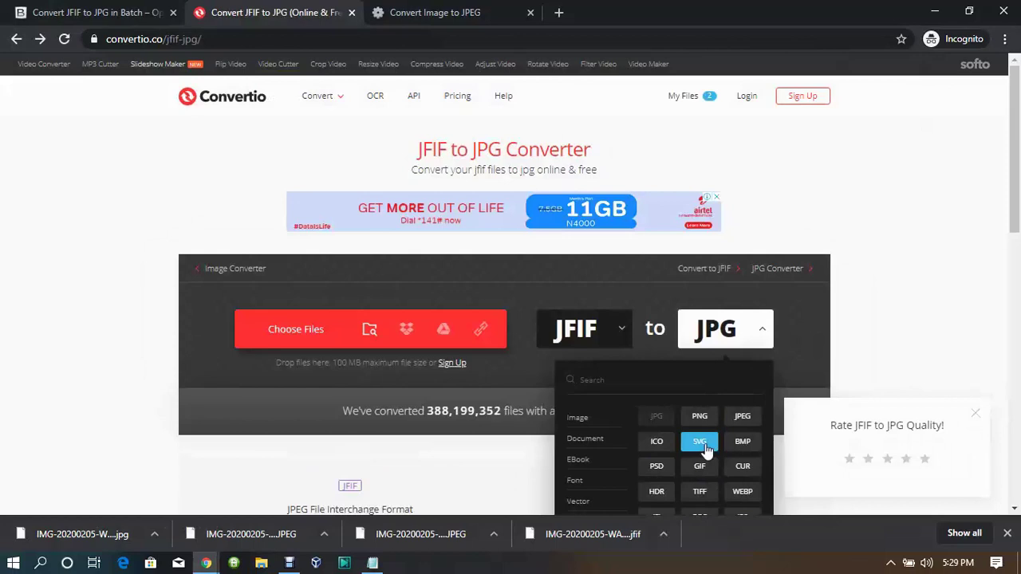
{"action": "left_click", "coordinate": [913, 263]}
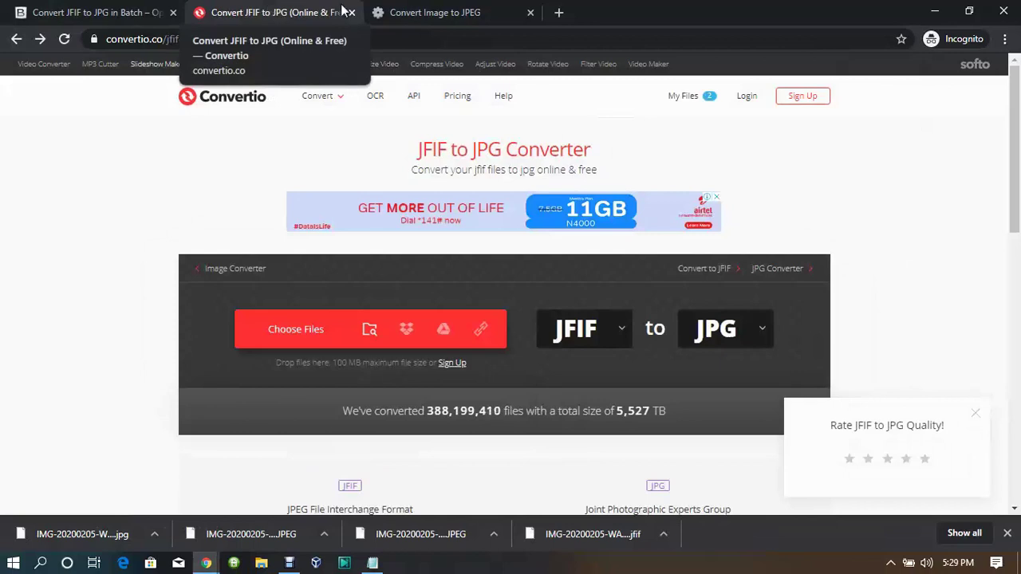
Return to the Online-Utility.org tab, then switch to the bitrecover JFIF to JPG article.
{"action": "left_click", "coordinate": [441, 11]}
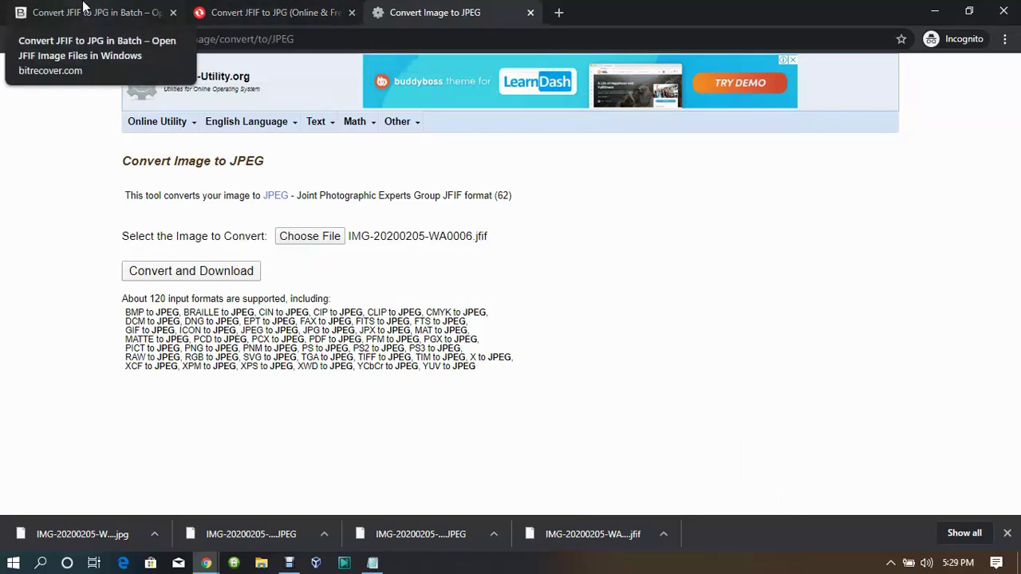
{"action": "left_click", "coordinate": [83, 6]}
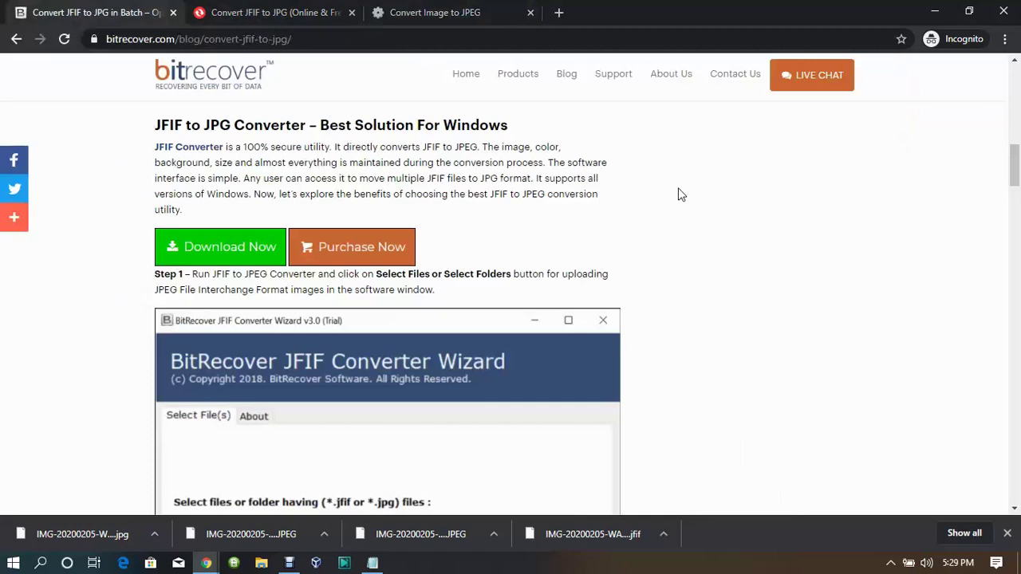